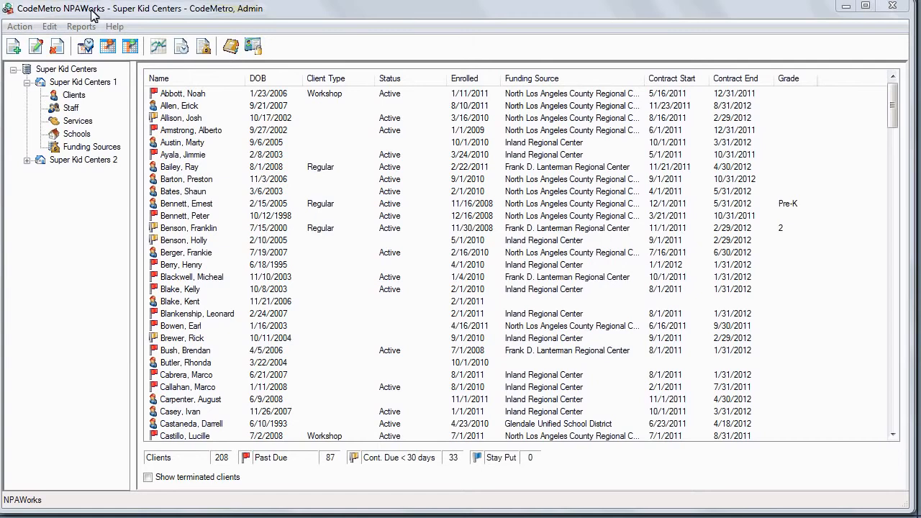
# Open the schedule of the second client in the list and bring up its service action review.
pyautogui.click(173, 108)
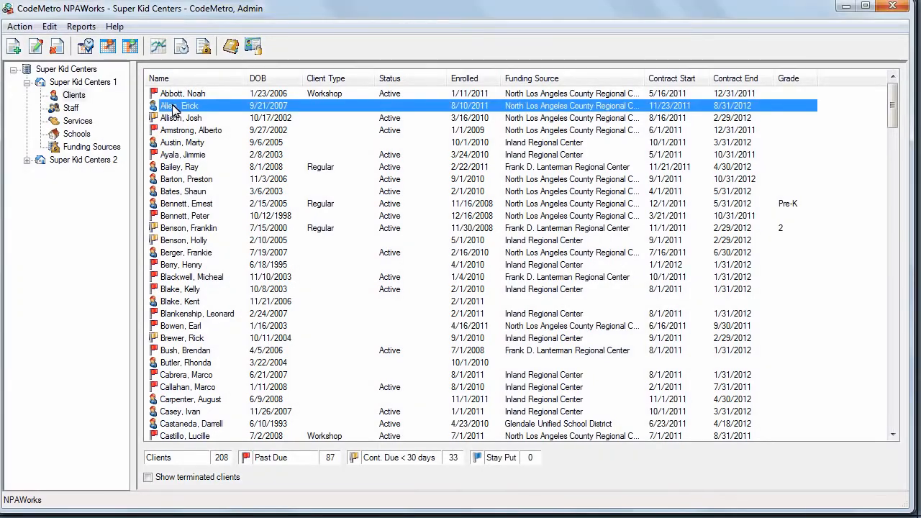
pyautogui.click(113, 47)
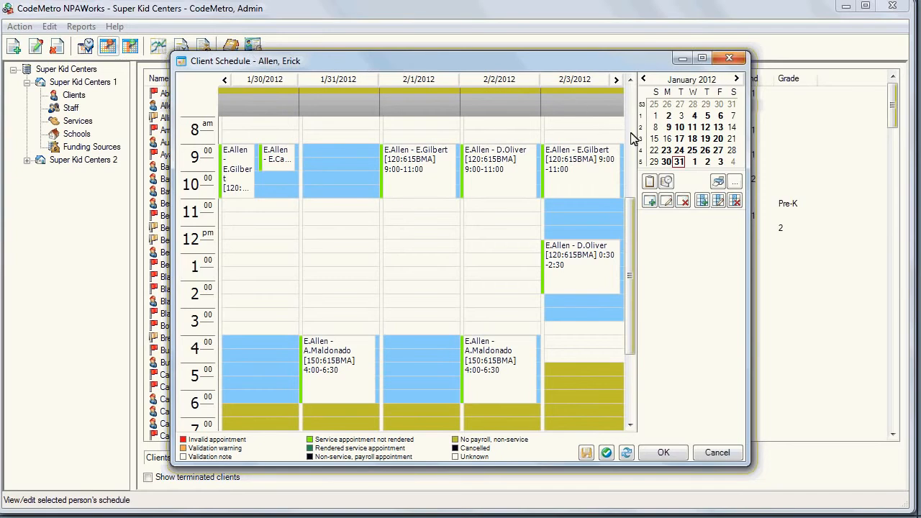
pyautogui.click(652, 180)
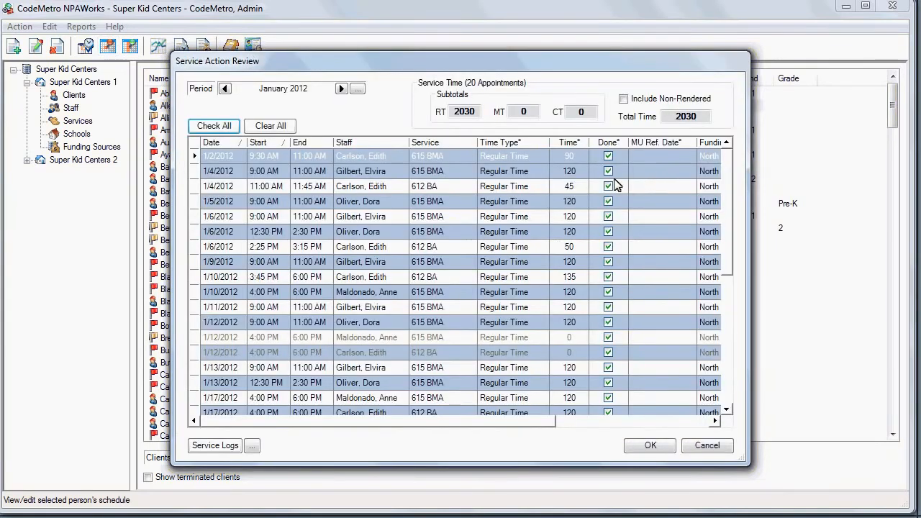
# Try to set the review period's base date to 12/01/2011 with the entire-month range.
pyautogui.click(357, 89)
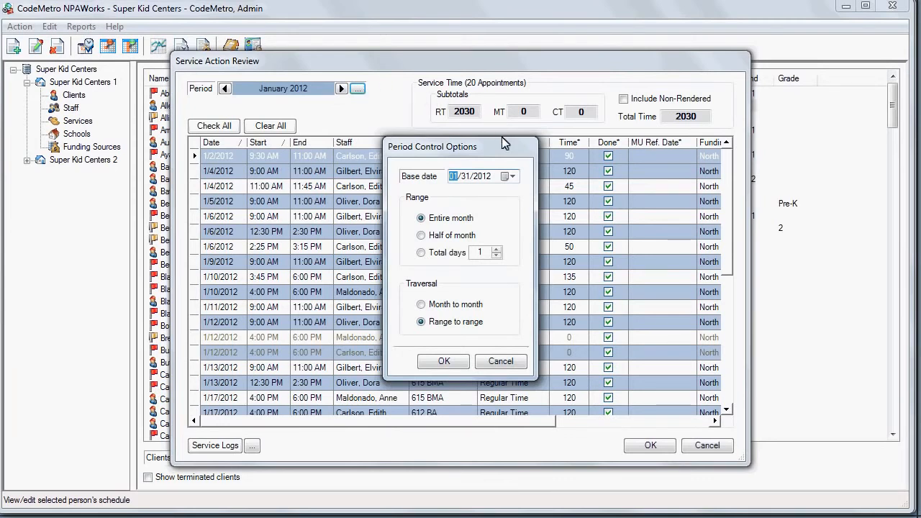
pyautogui.click(508, 177)
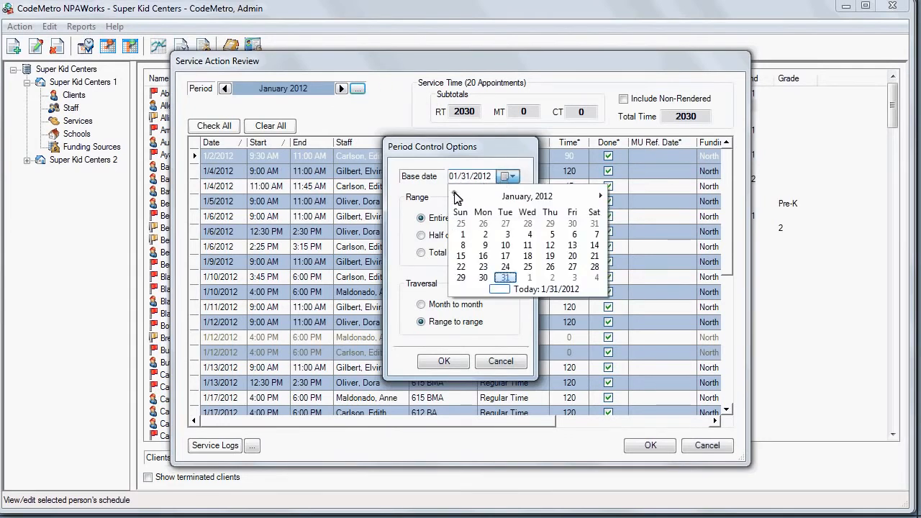
pyautogui.click(456, 196)
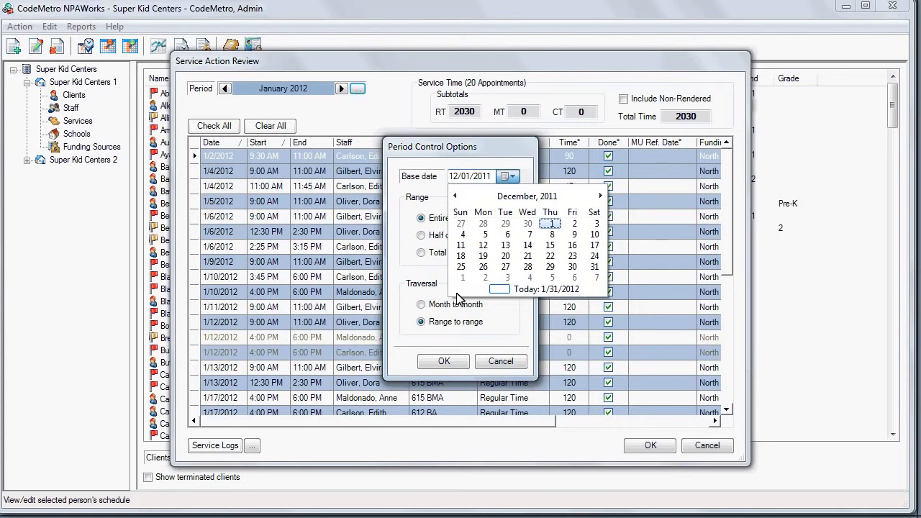
pyautogui.click(459, 363)
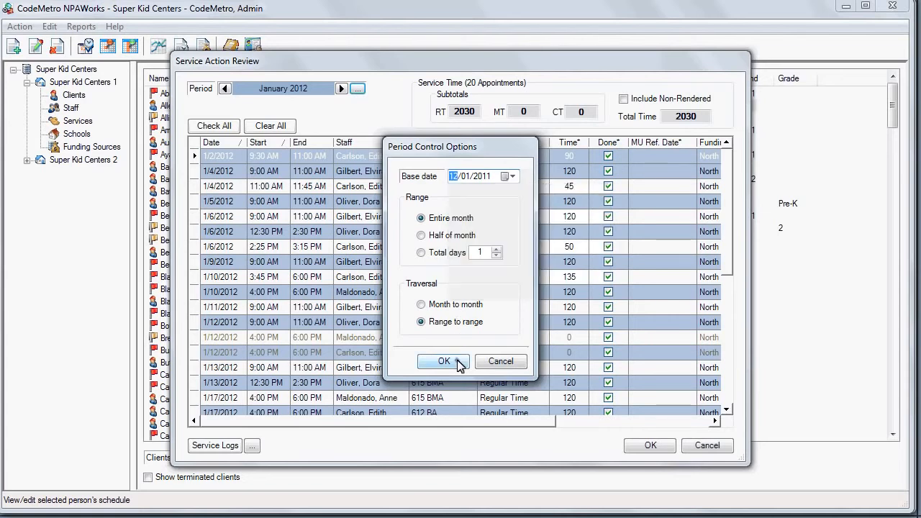
pyautogui.click(459, 362)
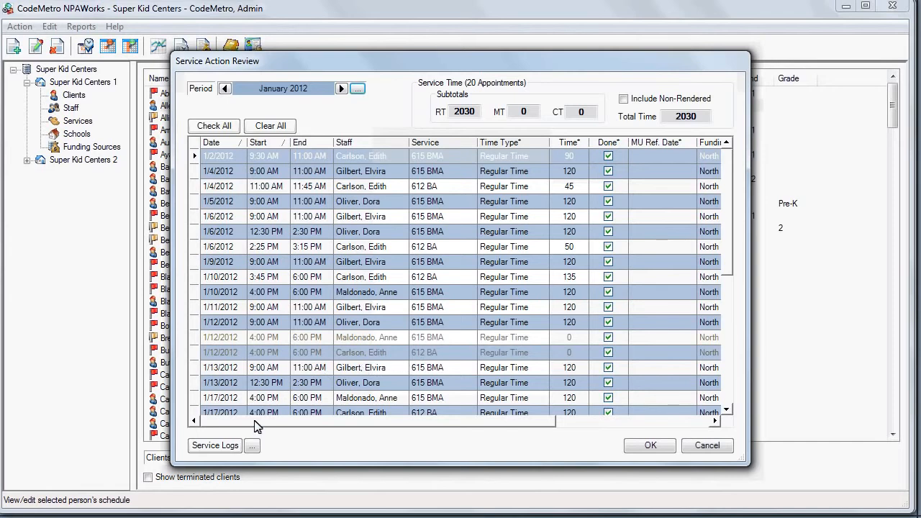
# Try the Parental Verification of Service style in the service log options, then discard everything and return to the client list.
pyautogui.click(252, 446)
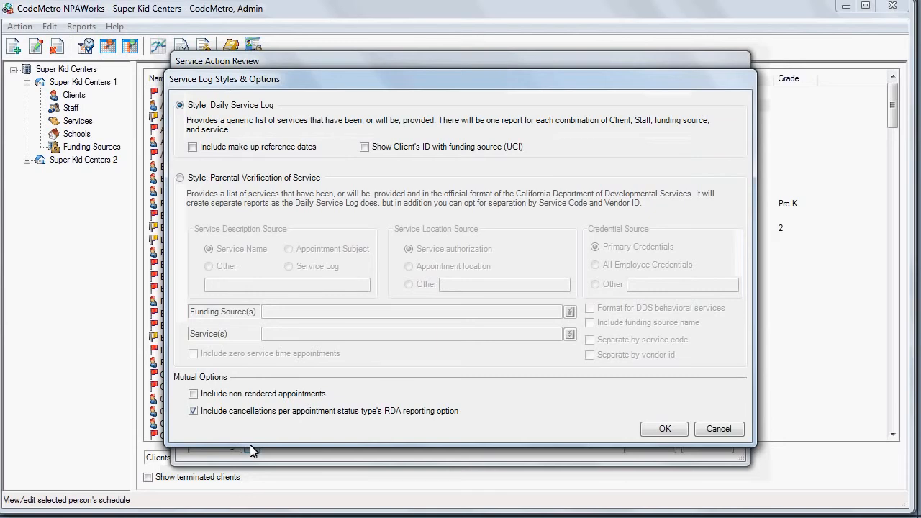
pyautogui.click(179, 178)
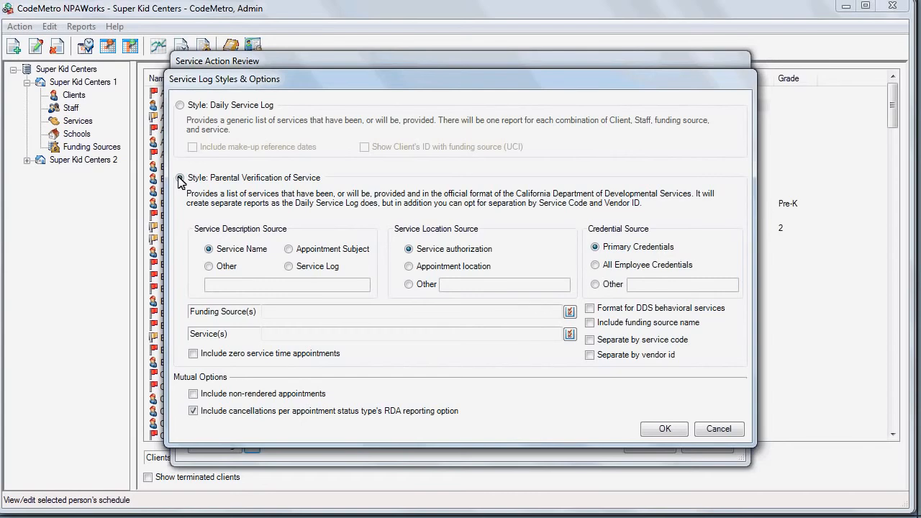
pyautogui.click(180, 179)
pyautogui.click(720, 430)
pyautogui.click(723, 447)
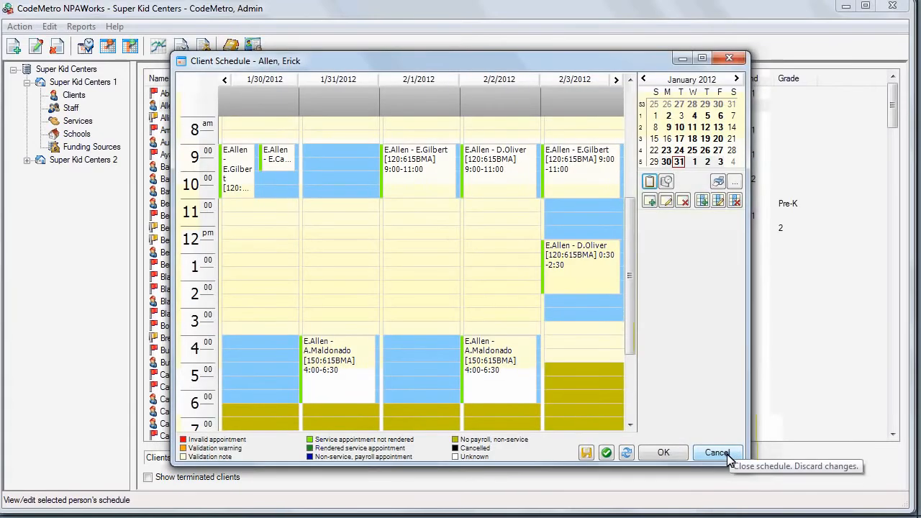
pyautogui.click(717, 452)
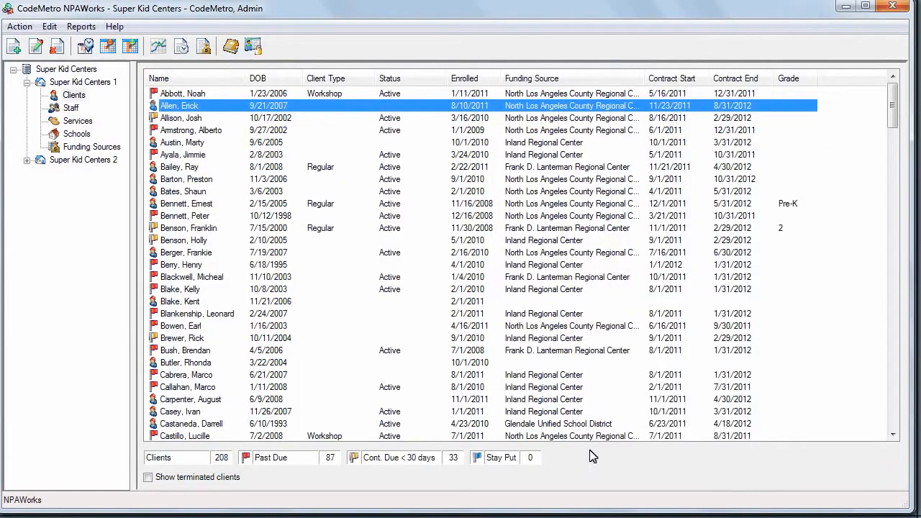
# View the list of services and return to the client list.
pyautogui.click(75, 123)
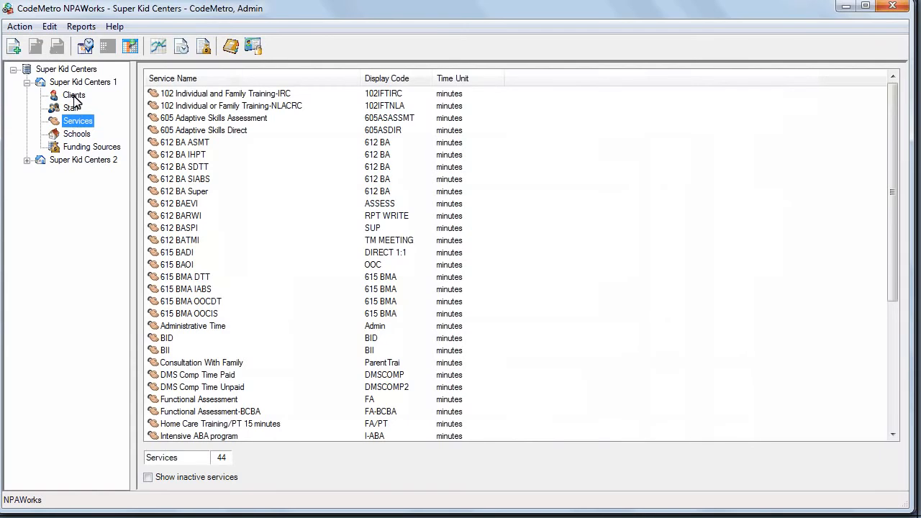
pyautogui.click(74, 97)
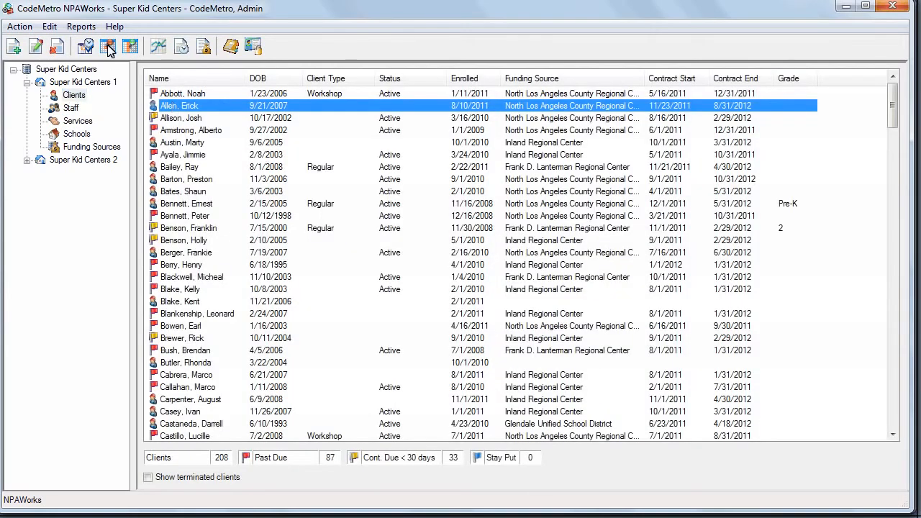
# Enter "therapy" as the service log entry for the 02/02/2012 9:00 AM appointment in the client's schedule.
pyautogui.click(108, 46)
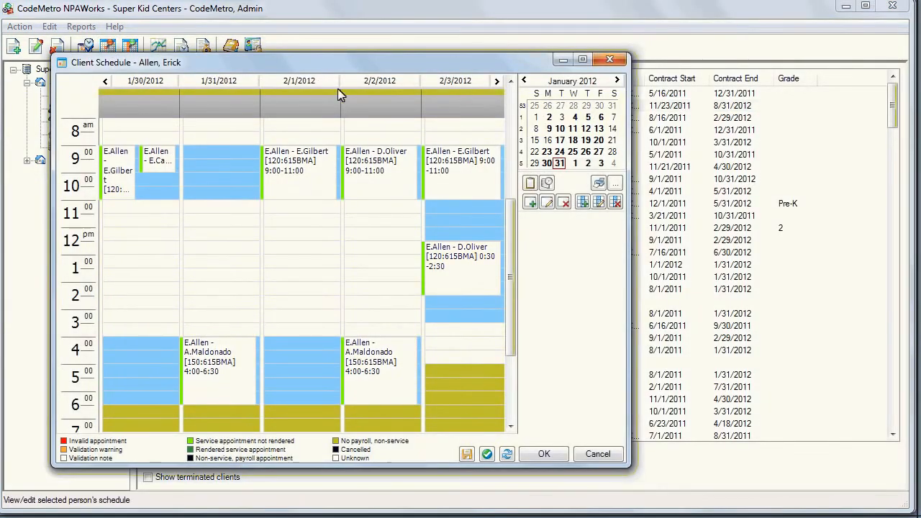
pyautogui.doubleClick(393, 188)
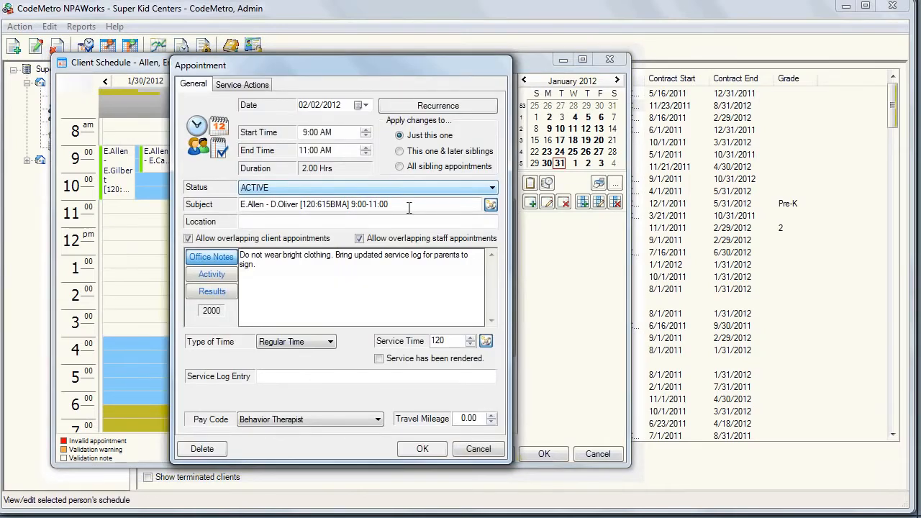
pyautogui.moveTo(408, 207); pyautogui.dragTo(241, 204)
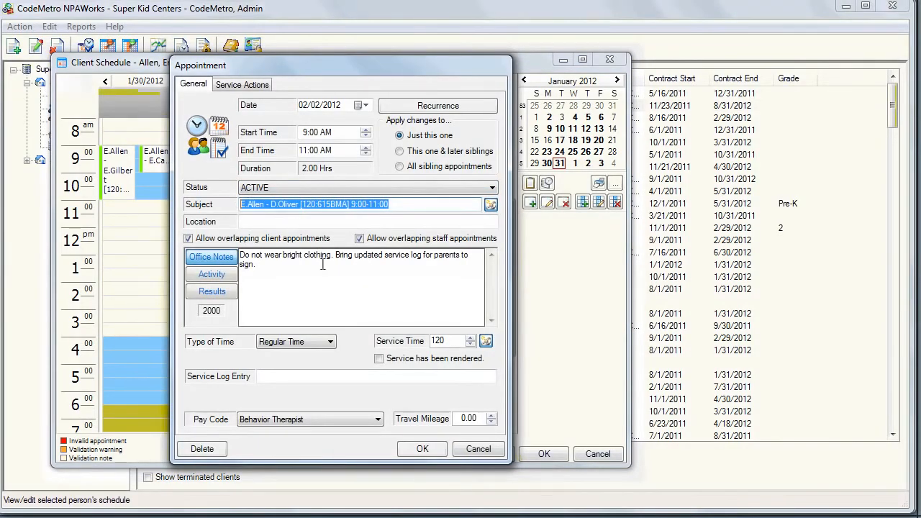
pyautogui.click(341, 379)
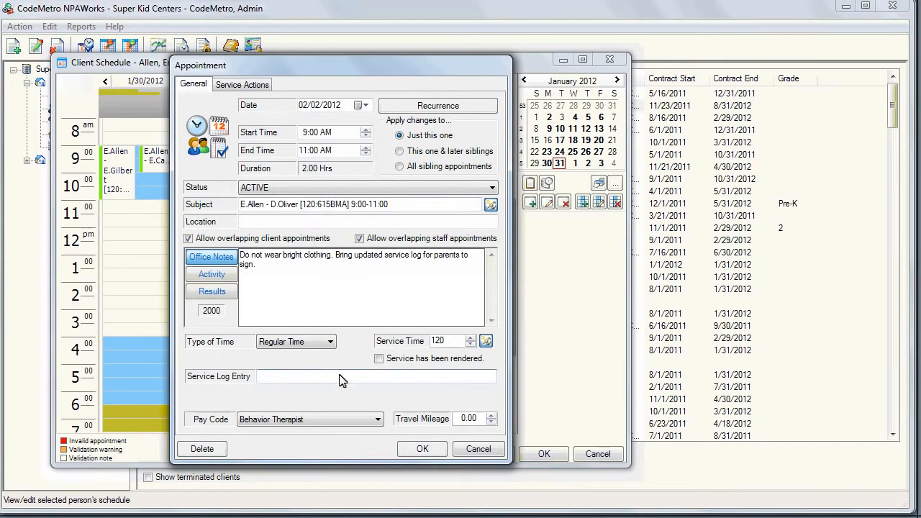
pyautogui.write('therapy')
pyautogui.click(423, 449)
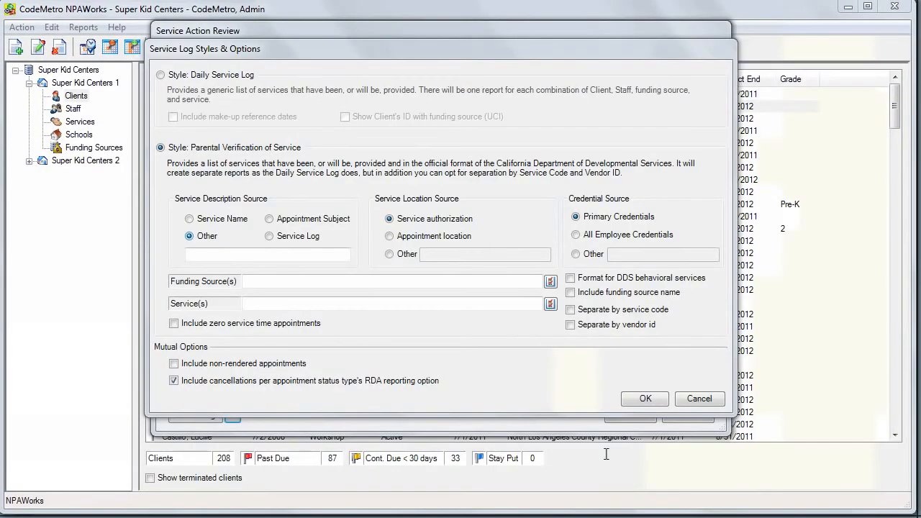
# Enter "therapy" as the Other service description source for the Parental Verification of Service style and leave the options.
pyautogui.click(192, 254)
pyautogui.write('therapy')
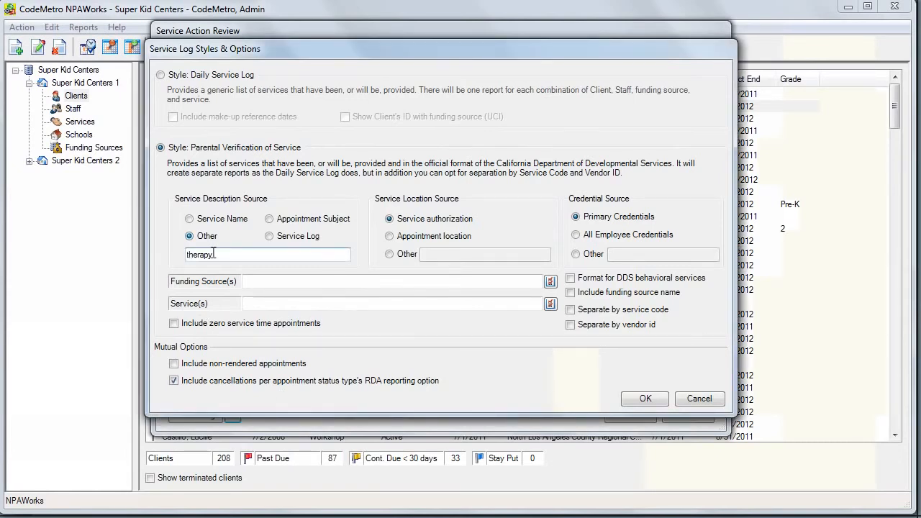
pyautogui.moveTo(186, 254); pyautogui.dragTo(274, 267)
pyautogui.click(278, 258)
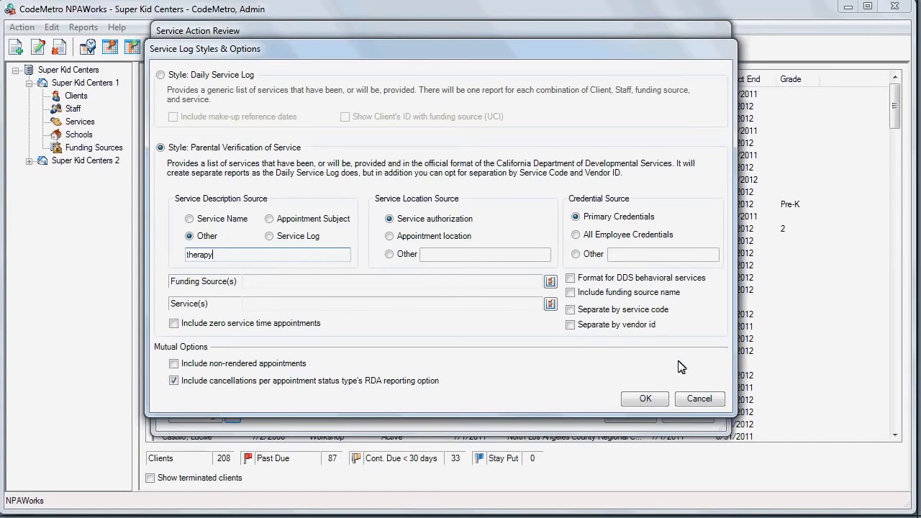
pyautogui.click(695, 400)
pyautogui.click(689, 417)
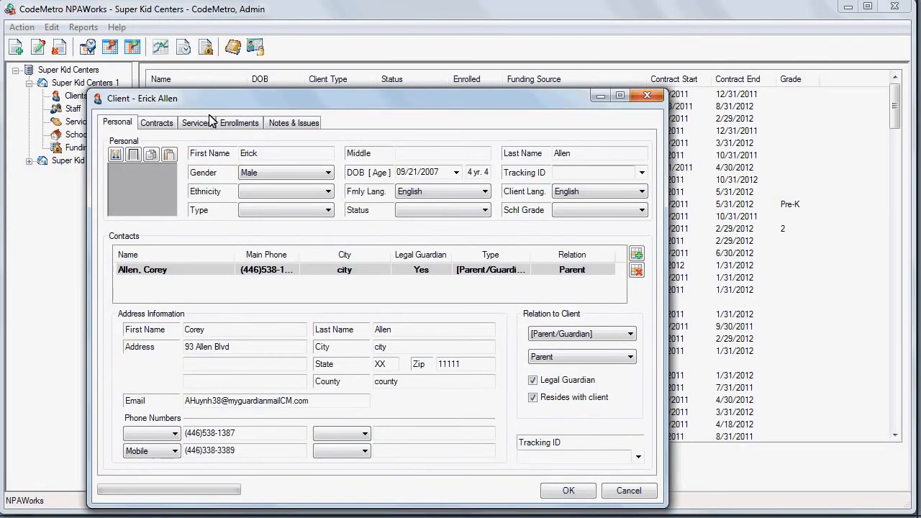
# Examine the services location choices for the 615 DTT service in the client's record and close the record without saving.
pyautogui.click(205, 123)
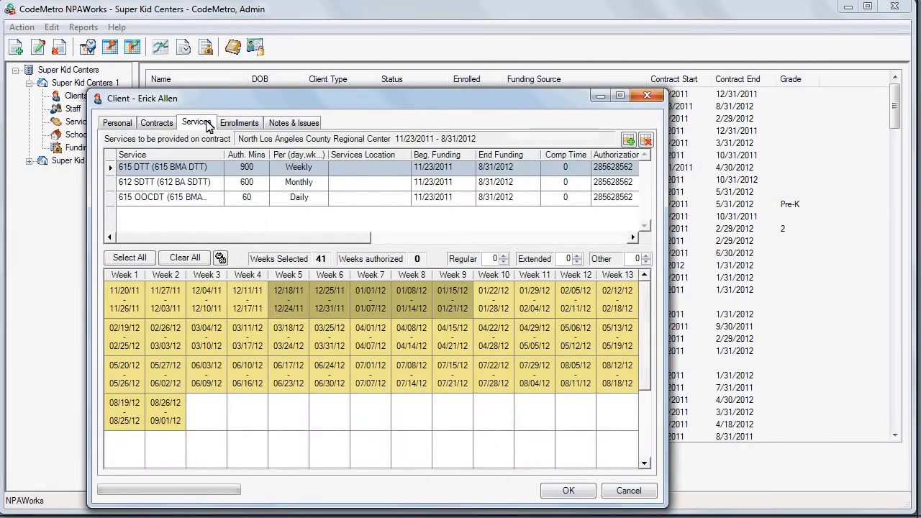
pyautogui.click(371, 168)
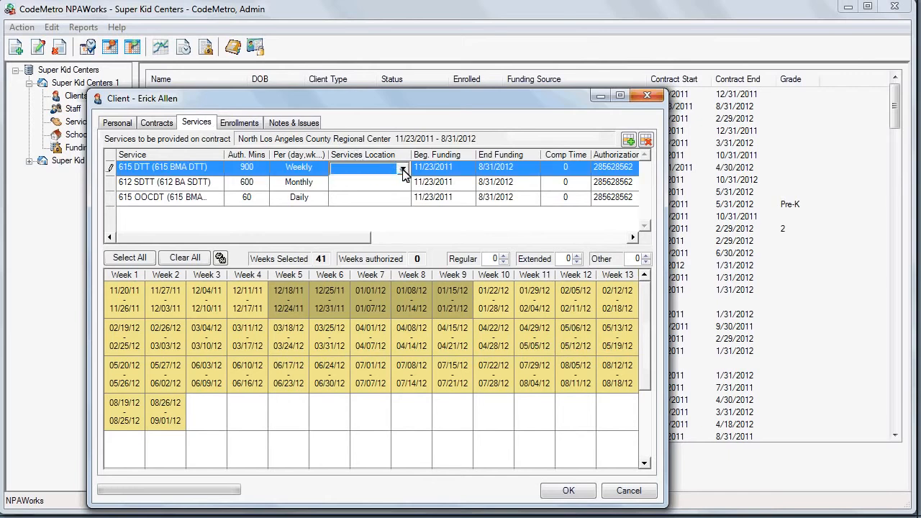
pyautogui.click(403, 170)
pyautogui.moveTo(407, 207); pyautogui.dragTo(412, 189)
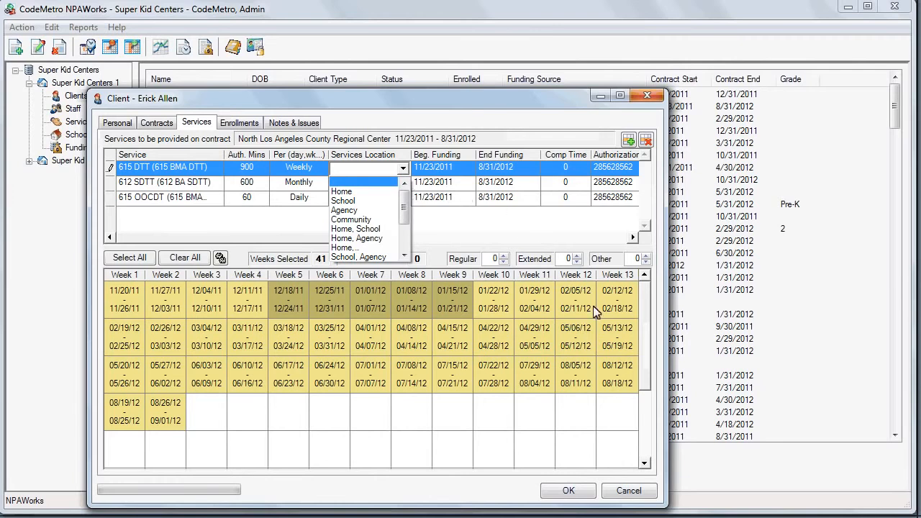
pyautogui.click(625, 496)
pyautogui.click(624, 495)
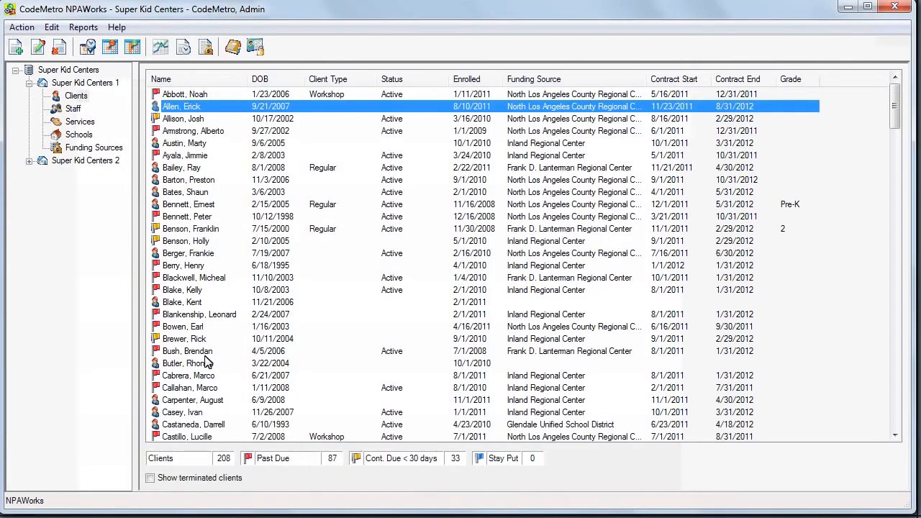
# Try to enter a street address as the location of the 02/01/2012 9:00 AM appointment.
pyautogui.click(104, 52)
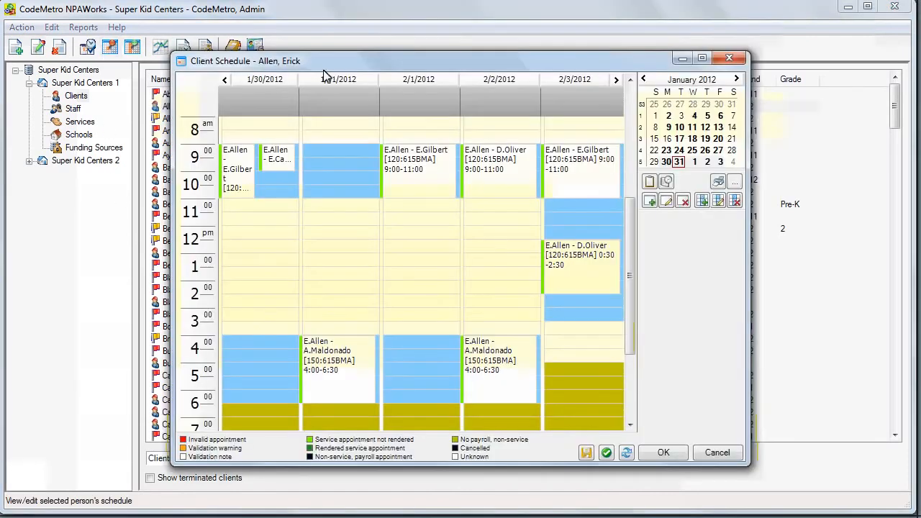
pyautogui.doubleClick(441, 184)
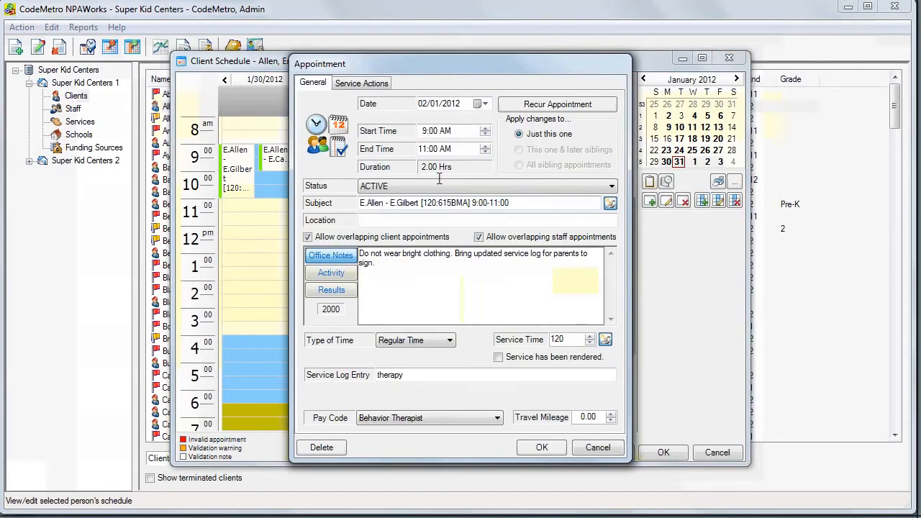
pyautogui.click(401, 221)
pyautogui.write('1234')
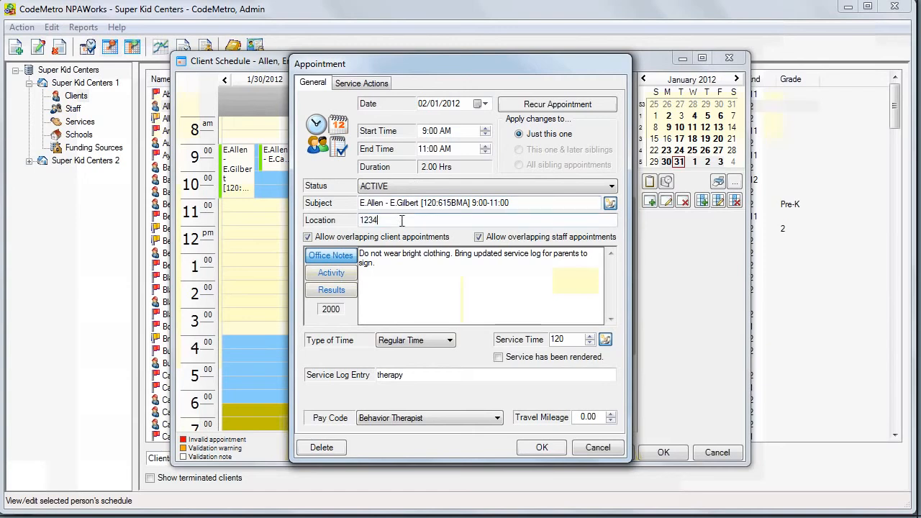
pyautogui.write(' main street')
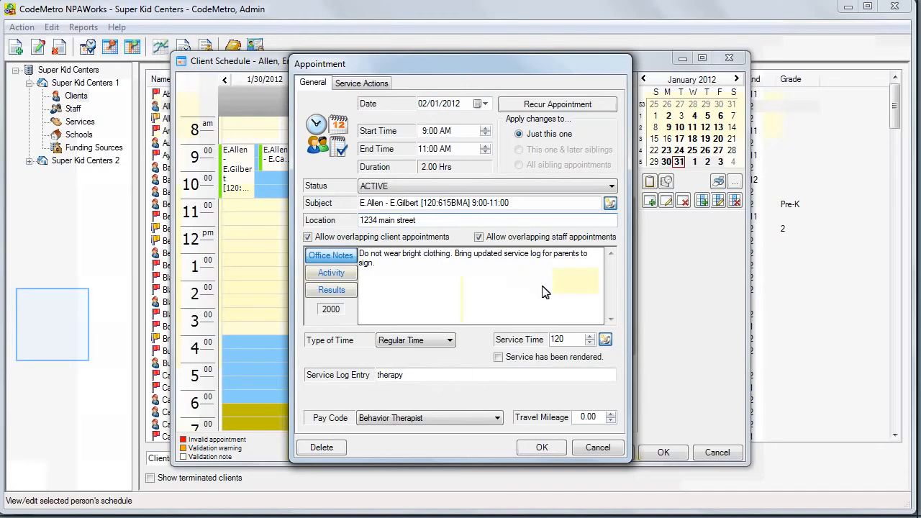
pyautogui.click(596, 451)
pyautogui.click(651, 454)
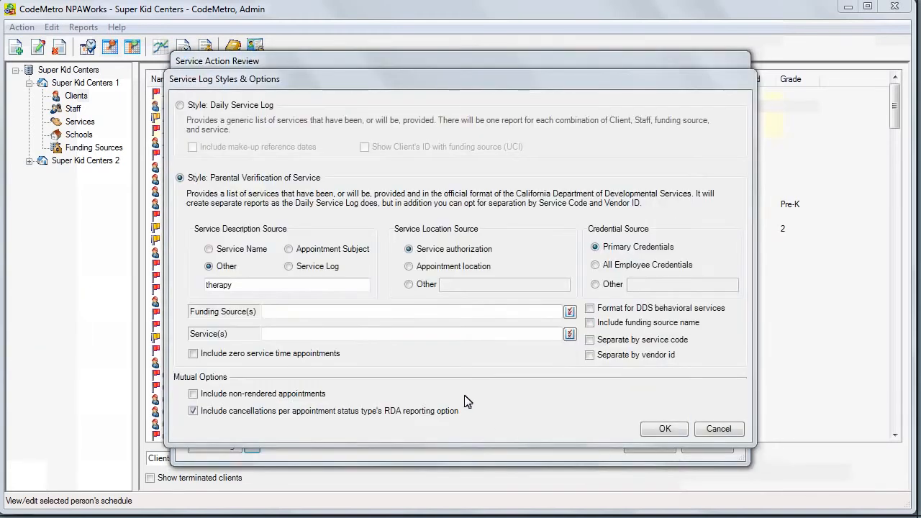
# Try a service location source of Other with a street address and Primary Credentials as the credential source, then cancel the options.
pyautogui.click(411, 285)
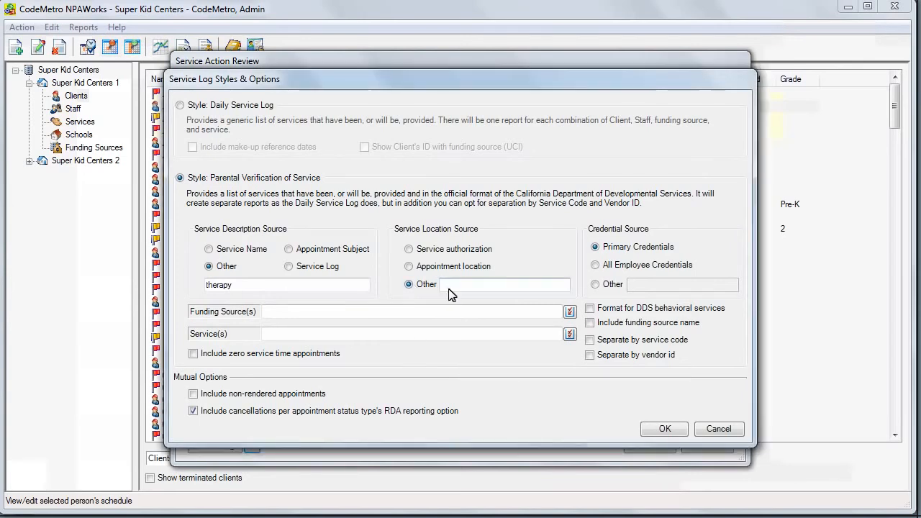
pyautogui.click(448, 287)
pyautogui.write('1234 main')
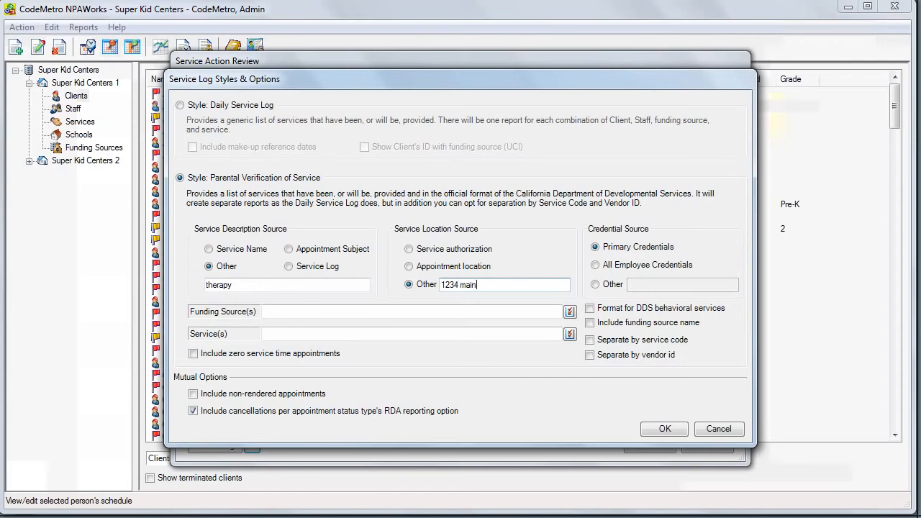
pyautogui.write(' street')
pyautogui.click(596, 248)
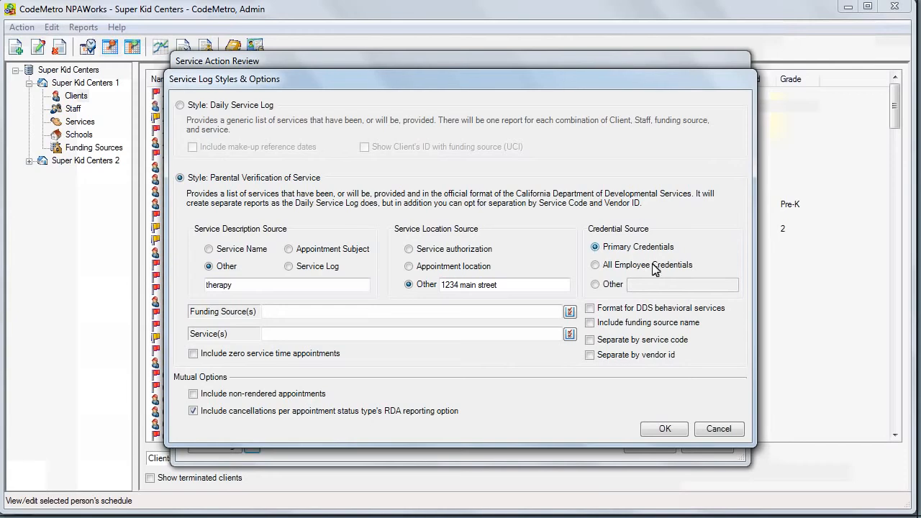
pyautogui.click(707, 430)
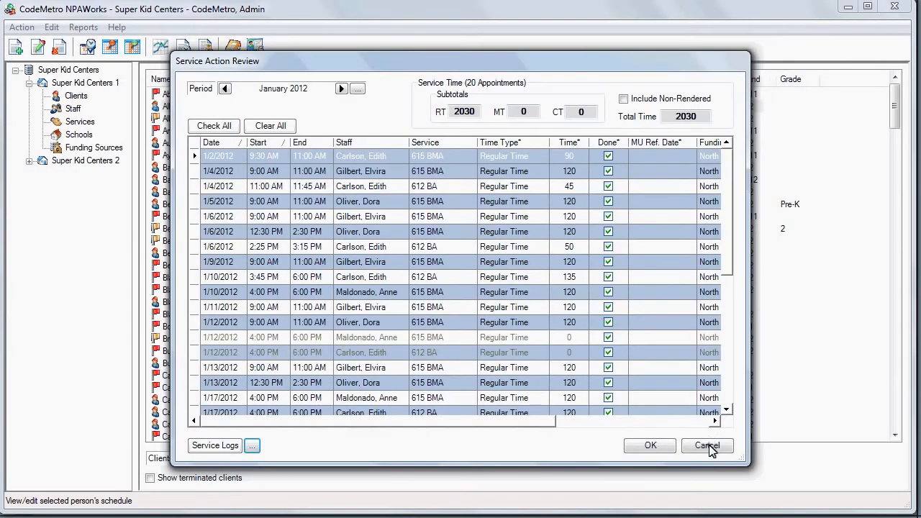
# Leave the service action review and open the services of the Inland Regional Center funding source, sorted by service name.
pyautogui.click(708, 446)
pyautogui.click(715, 458)
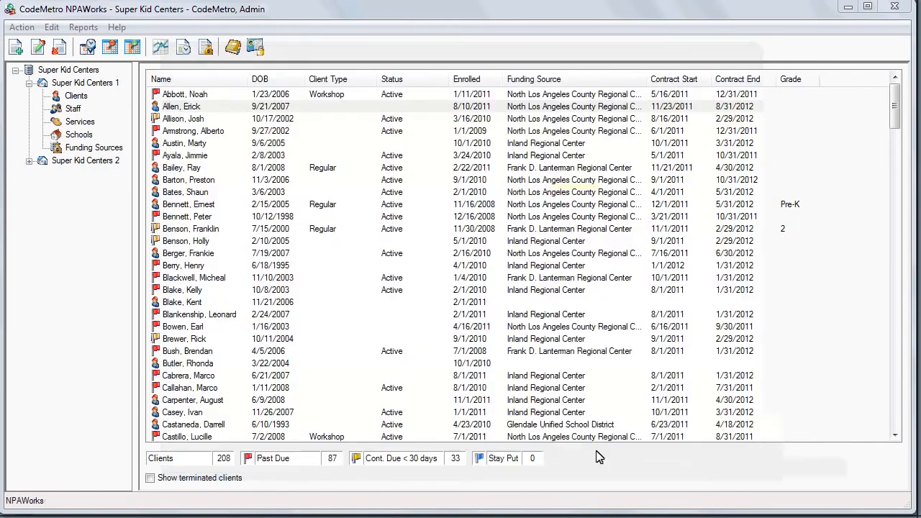
pyautogui.click(108, 148)
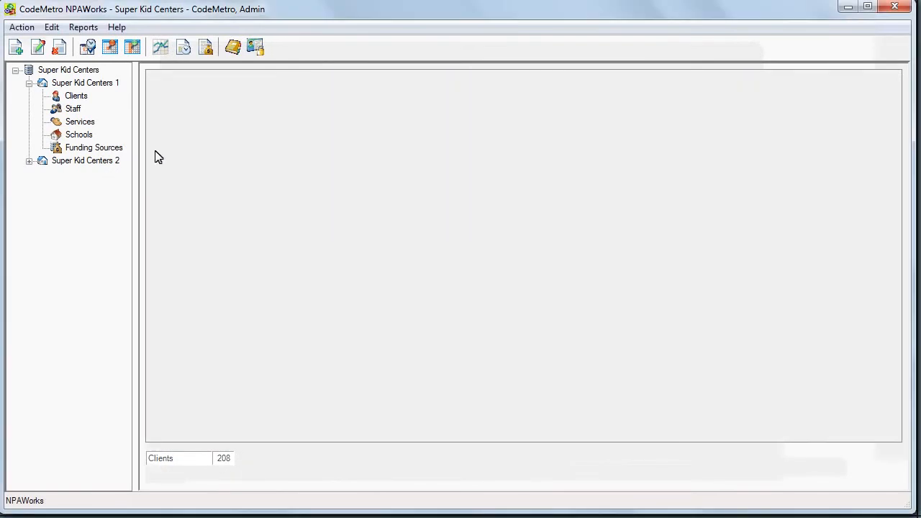
pyautogui.doubleClick(192, 172)
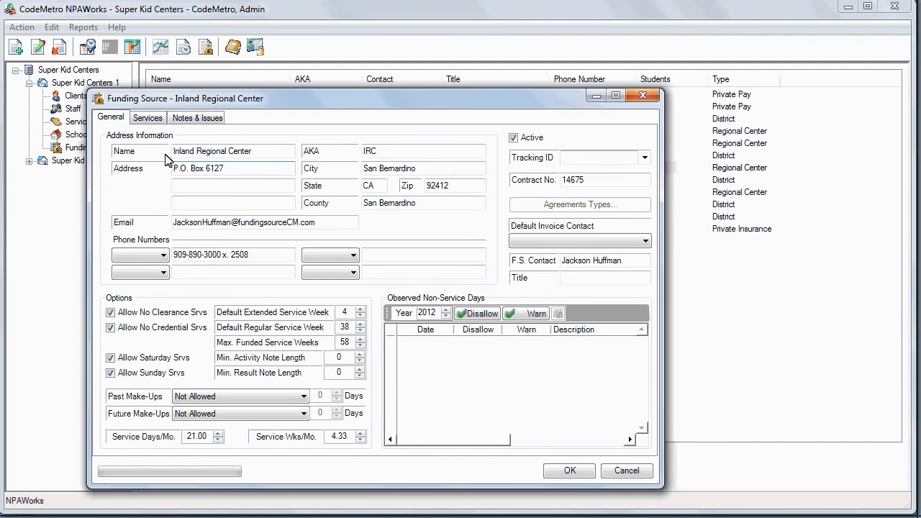
pyautogui.click(158, 118)
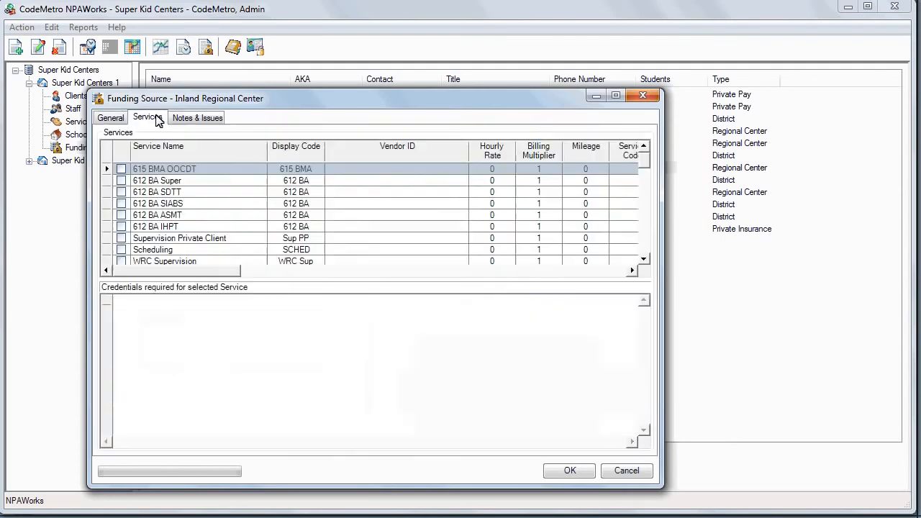
pyautogui.click(161, 152)
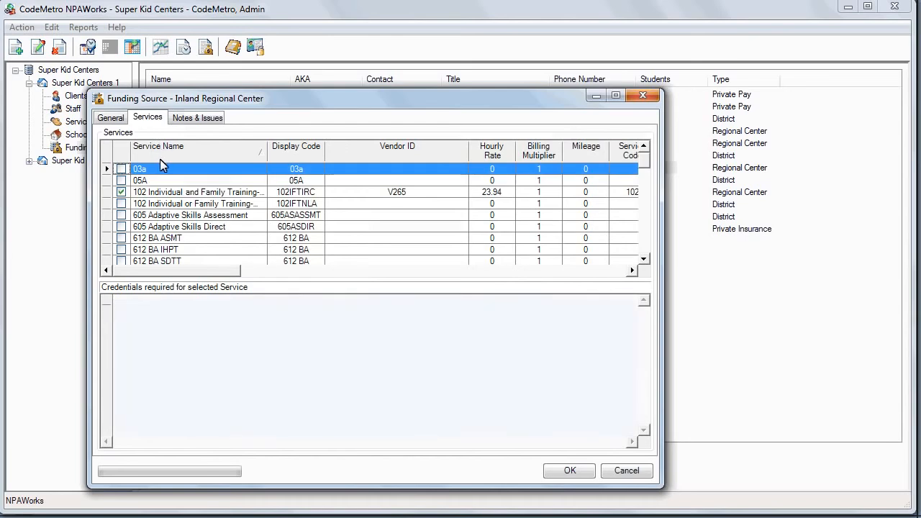
# Try Bachelor's Degree as a required, primary credential for the 102 Individual and Family Training-IRC service, and cancel the funding source changes.
pyautogui.click(164, 194)
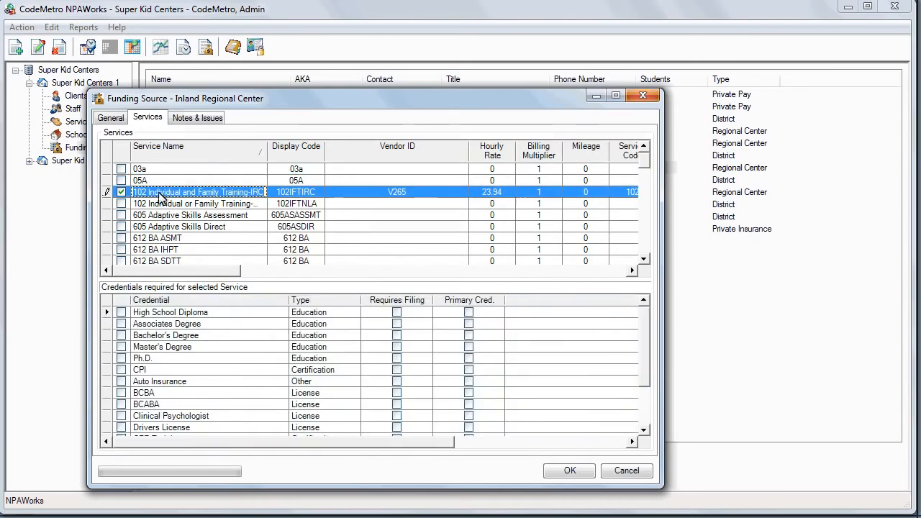
pyautogui.click(121, 336)
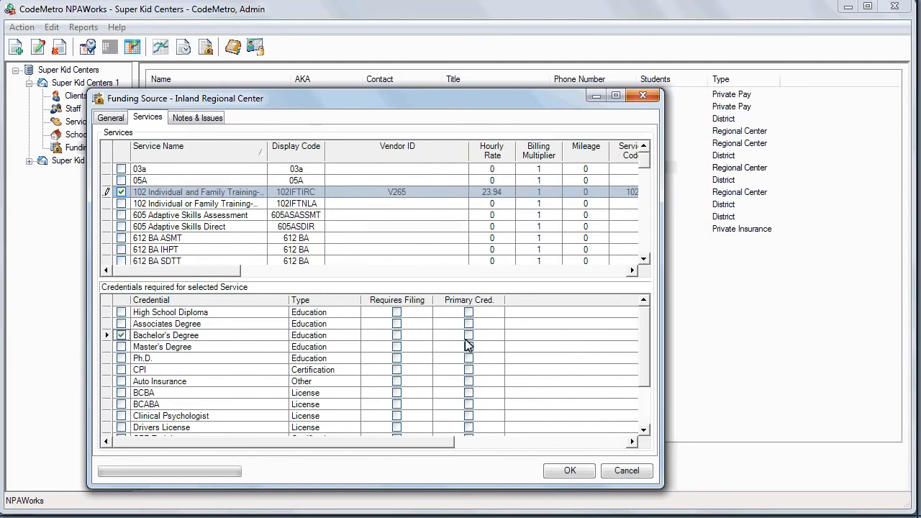
pyautogui.click(469, 335)
pyautogui.click(626, 472)
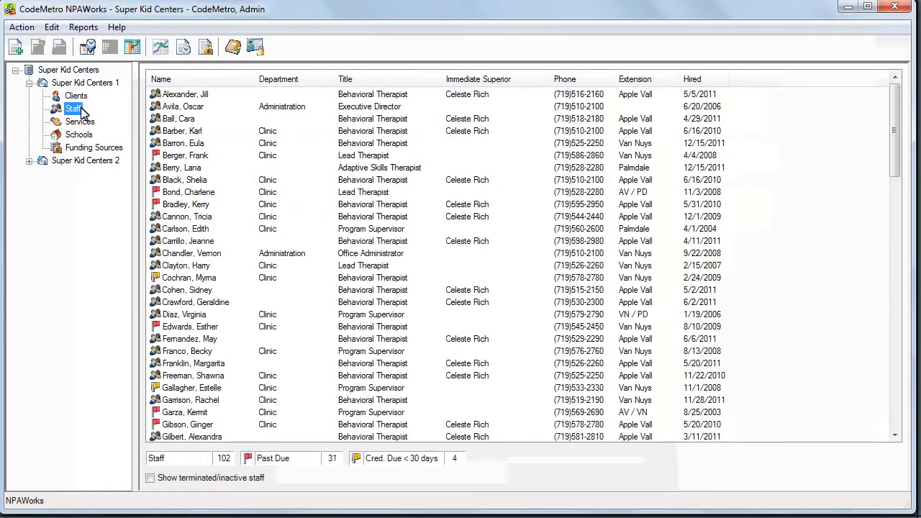
# Examine the credentials in the qualifications of the third listed staff member and close the record without saving.
pyautogui.doubleClick(171, 122)
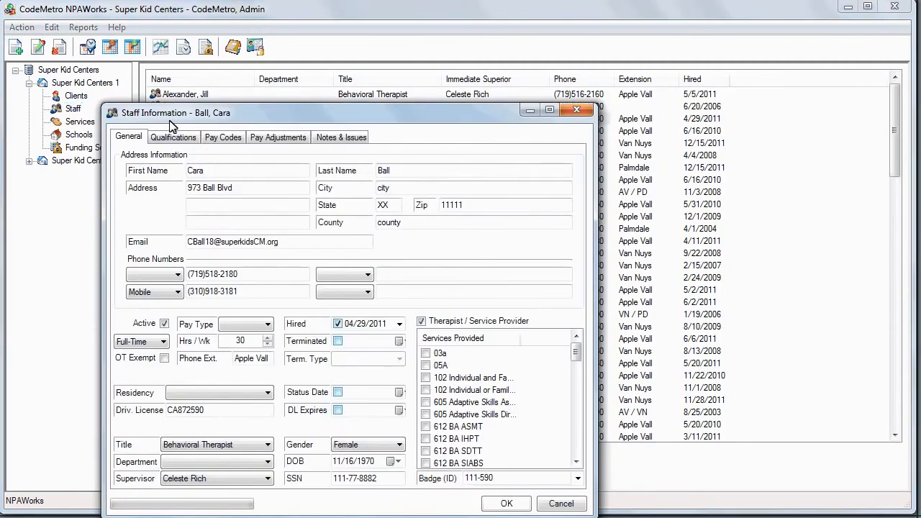
pyautogui.click(167, 139)
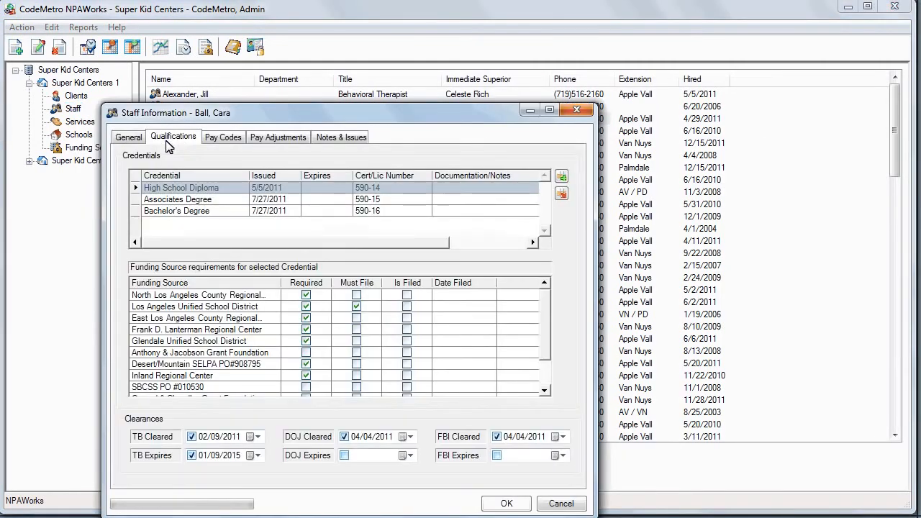
pyautogui.click(250, 203)
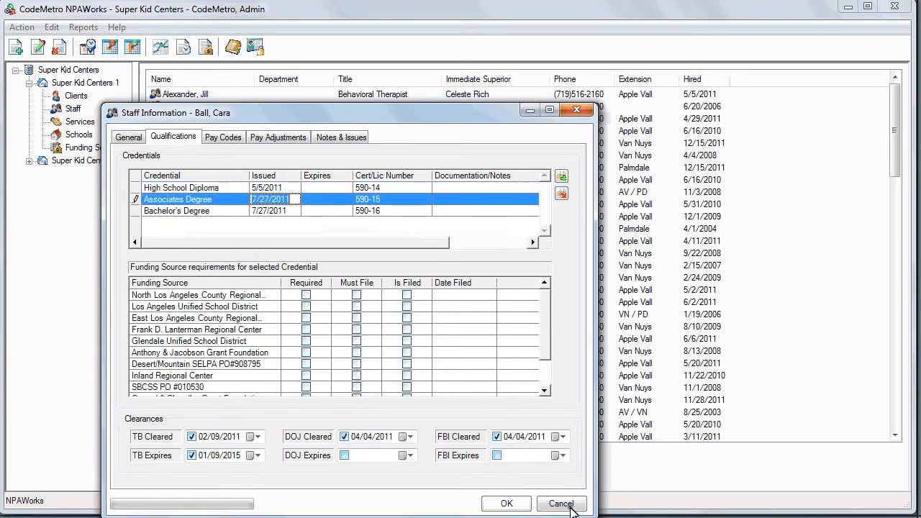
pyautogui.click(561, 504)
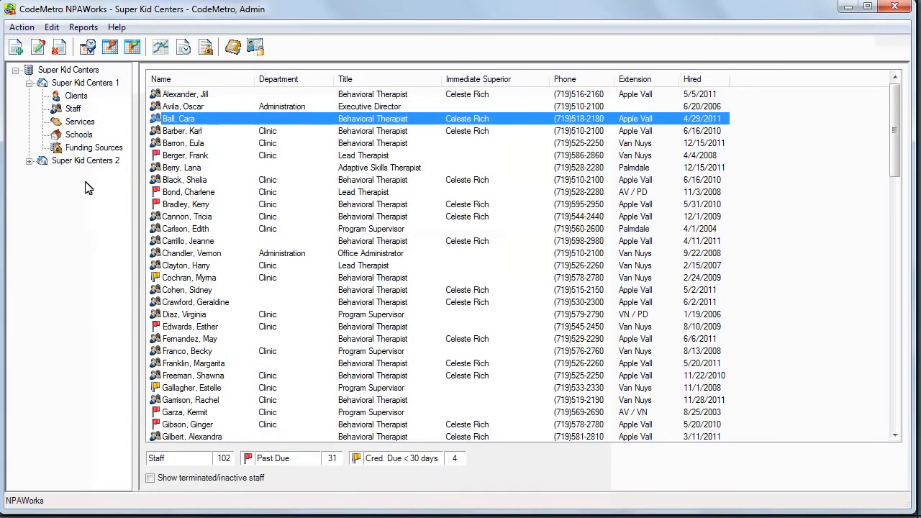
# Return to the clients and enter "BCBA" as the Other credential source in the client's Parental Verification of Service options.
pyautogui.click(77, 95)
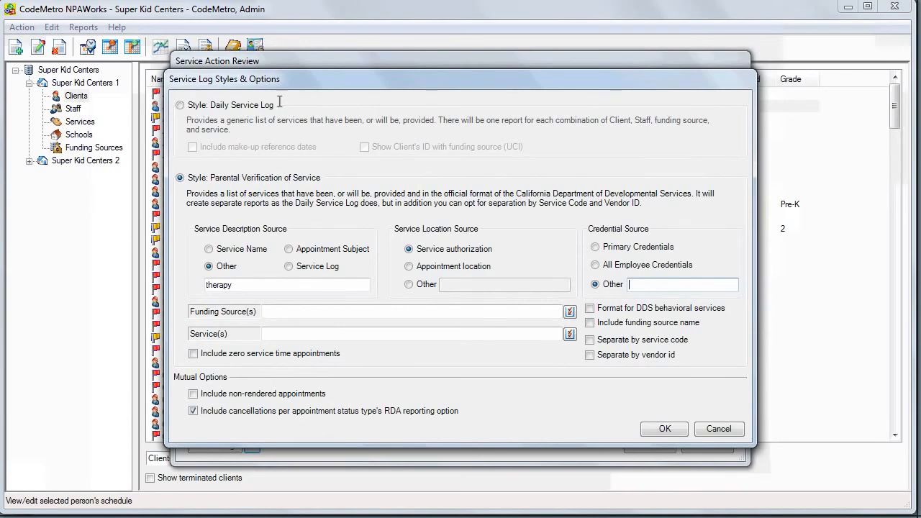
pyautogui.write('BCBA')
pyautogui.moveTo(653, 284); pyautogui.dragTo(633, 279)
pyautogui.click(656, 284)
# Select North Los Angeles County Regional Center (NLARC) as the funding source for the service logs.
pyautogui.click(570, 311)
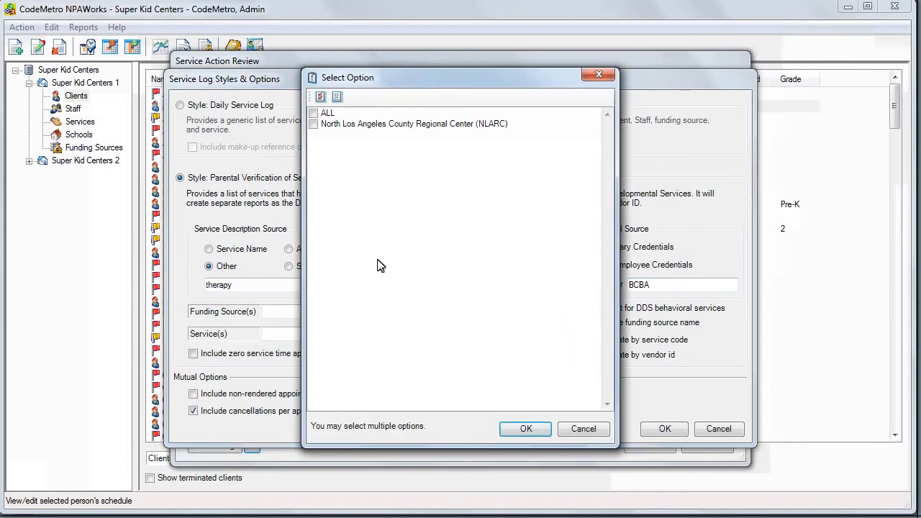
pyautogui.click(315, 113)
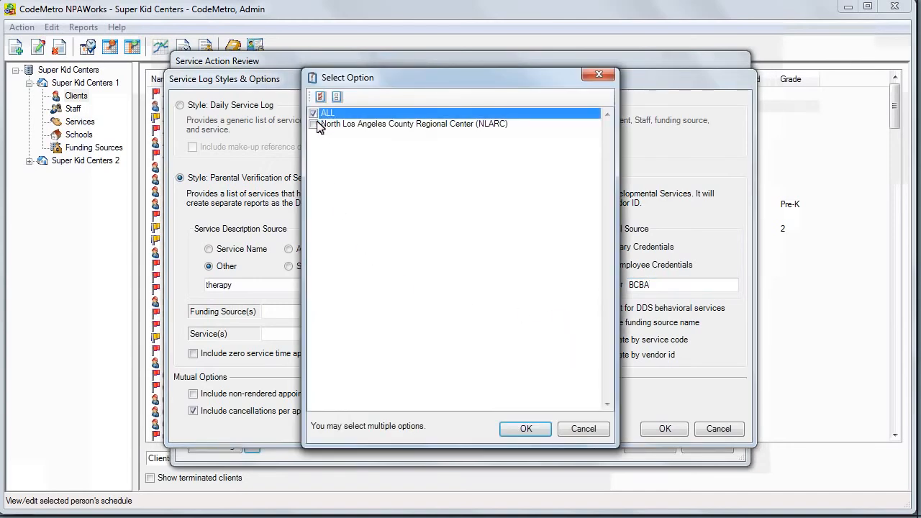
pyautogui.click(315, 114)
pyautogui.click(525, 429)
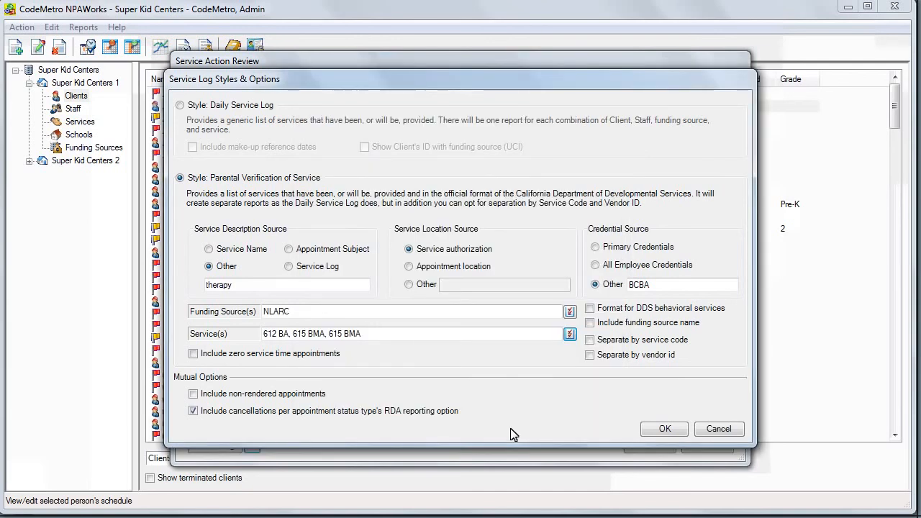
# Select the services 612 BA SDTT, 615 BMA DTT and 615 BMA OOCDT for the service logs.
pyautogui.click(570, 334)
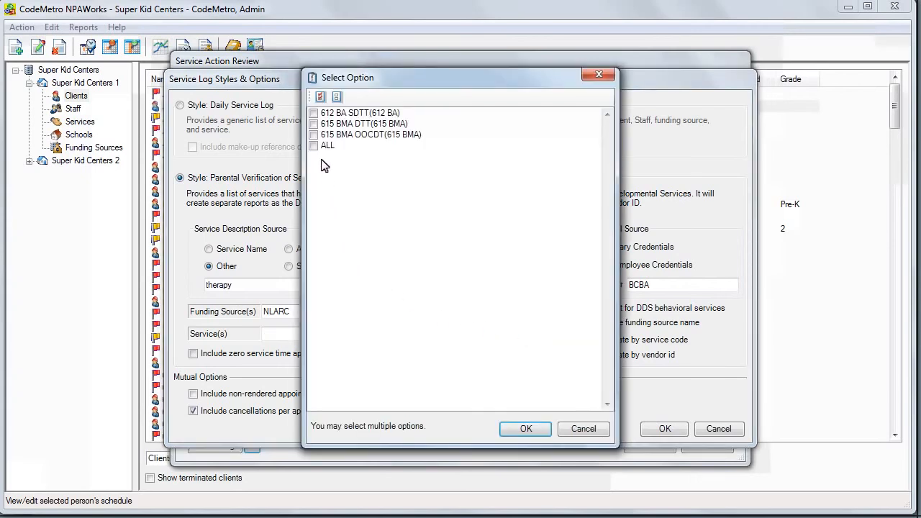
pyautogui.click(314, 113)
pyautogui.click(314, 123)
pyautogui.click(314, 134)
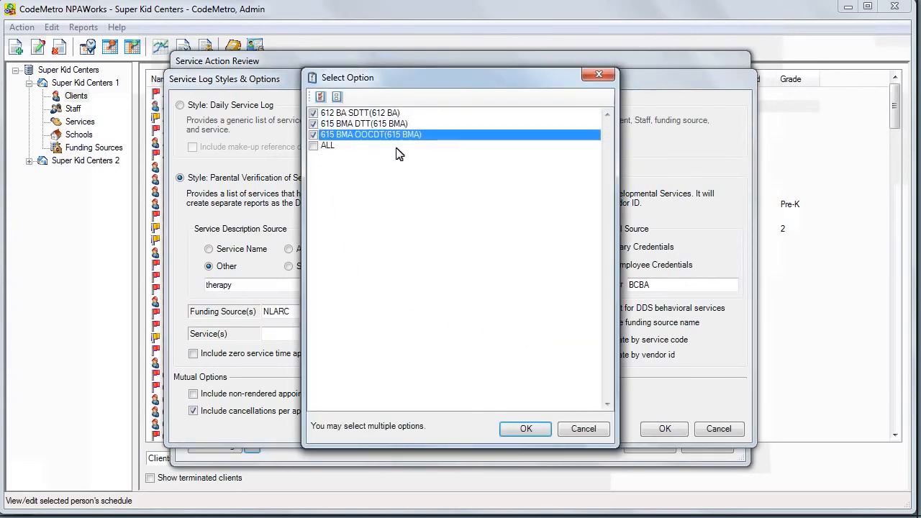
pyautogui.click(526, 429)
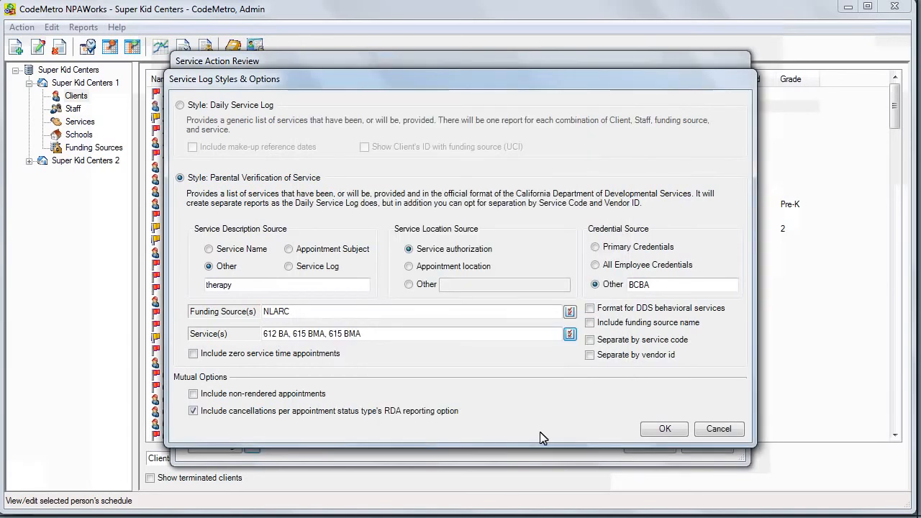
# Enable DDS behavioral services formatting, funding source name, vendor id separation and non-rendered appointments, leaving zero service time appointments and service code separation off.
pyautogui.click(194, 354)
pyautogui.click(194, 354)
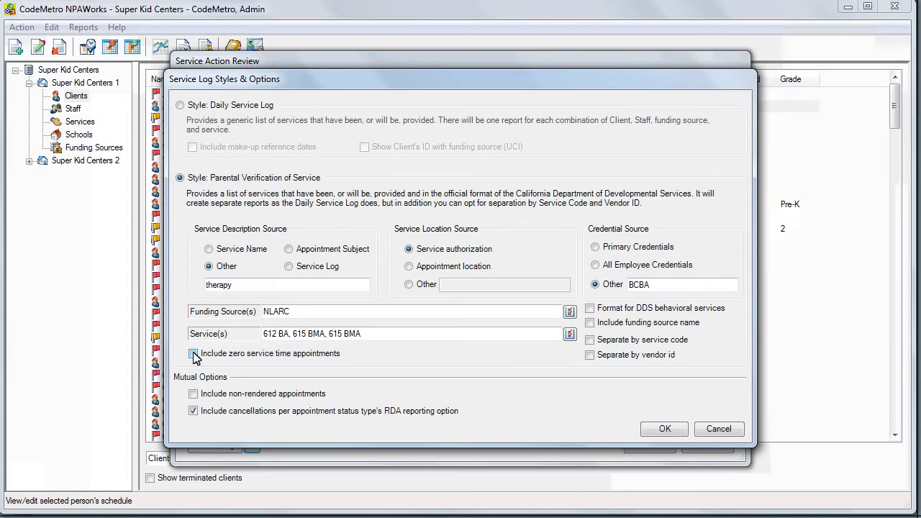
pyautogui.click(590, 309)
pyautogui.click(591, 323)
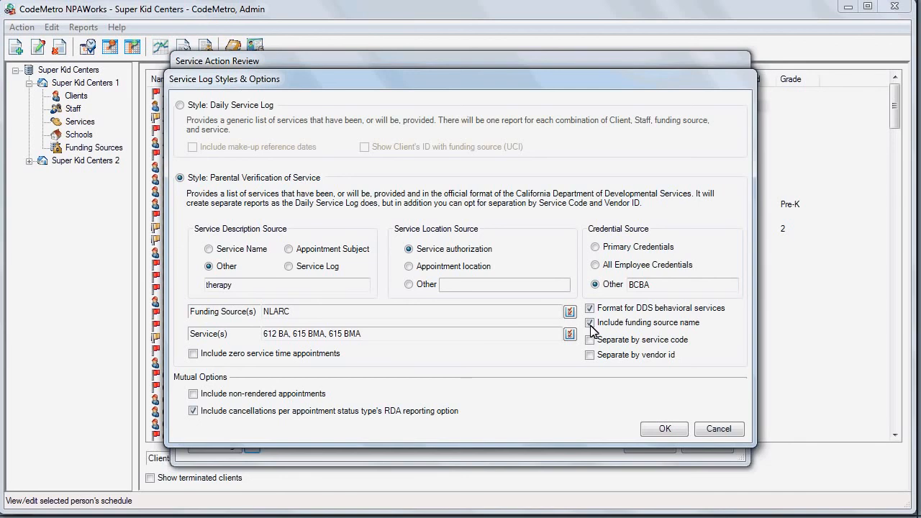
pyautogui.click(591, 341)
pyautogui.click(590, 343)
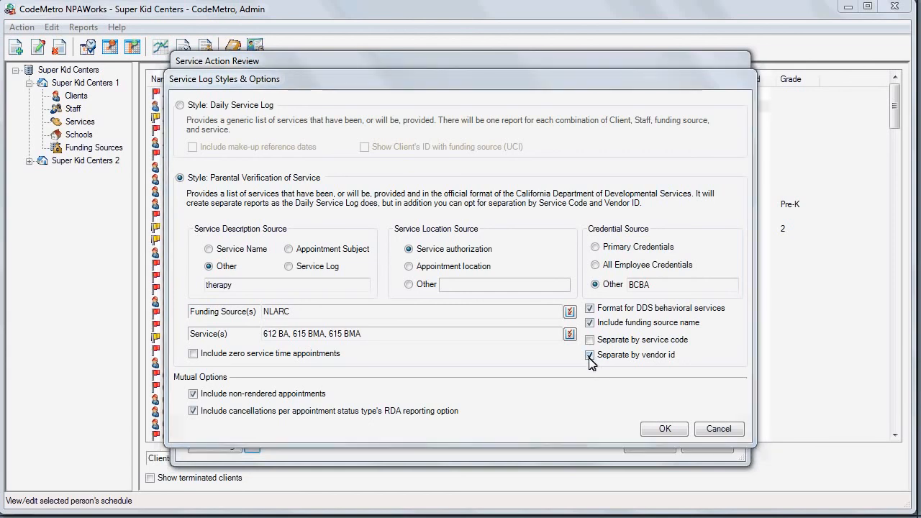
pyautogui.click(588, 355)
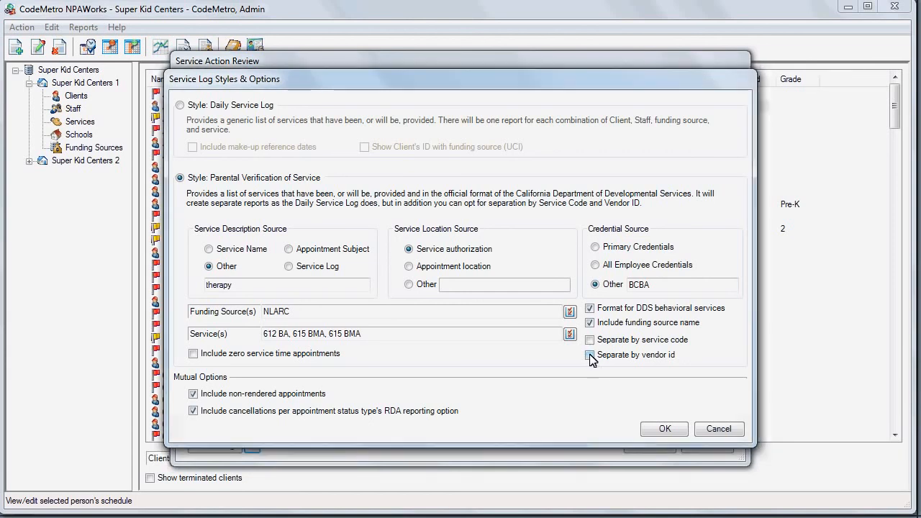
pyautogui.click(590, 356)
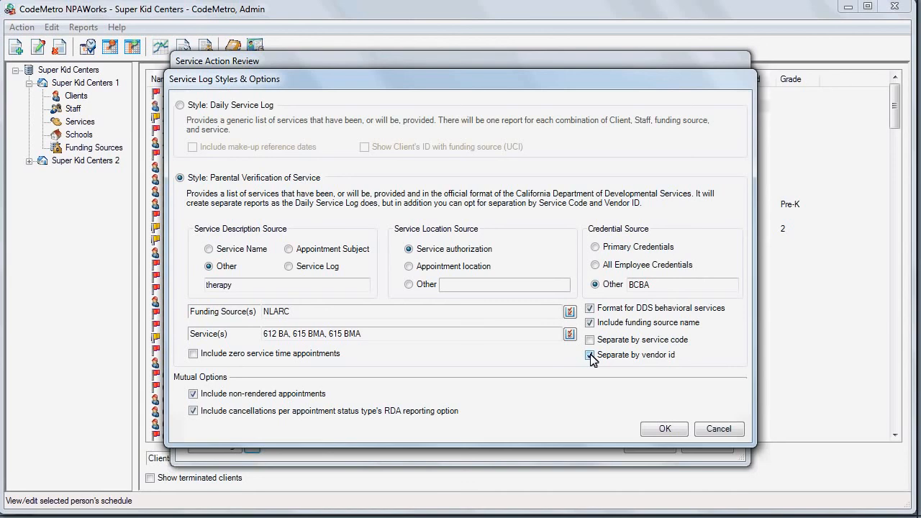
# Accept the log options and generate the client's service logs for January 2012.
pyautogui.click(663, 428)
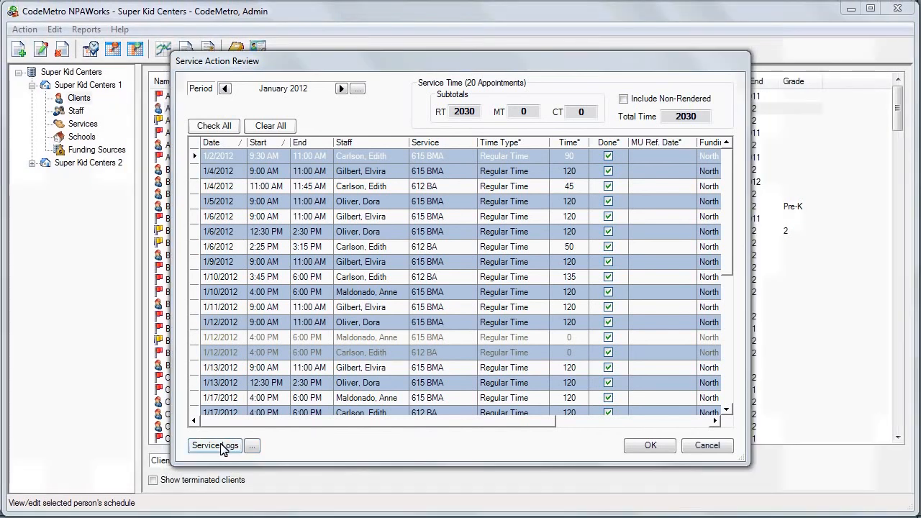
pyautogui.click(214, 447)
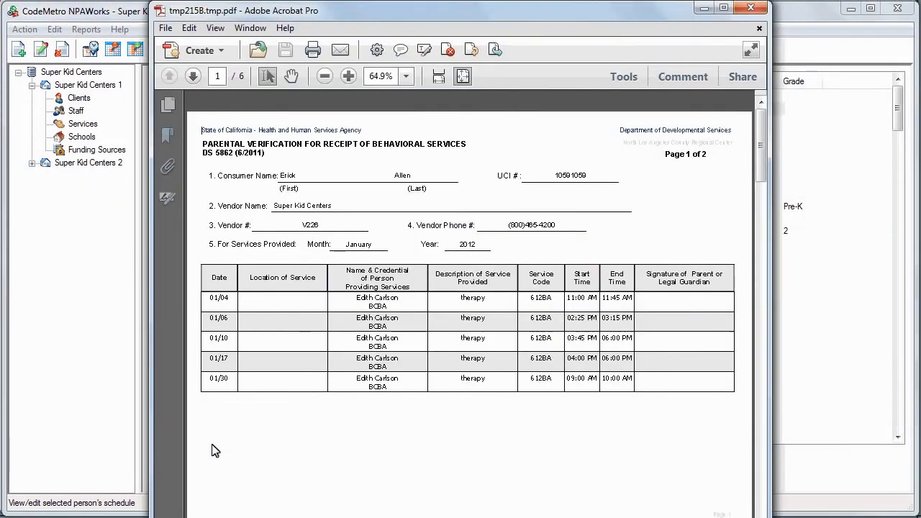